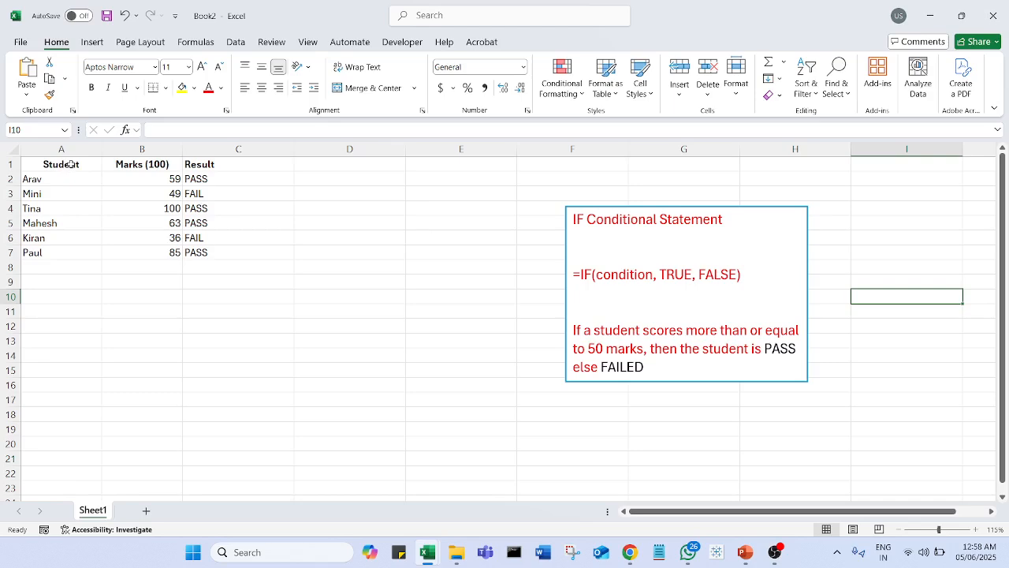
# Step: Delete the Result column and enter the header "Account Number" in cell C1
pyautogui.rightClick(237, 149)
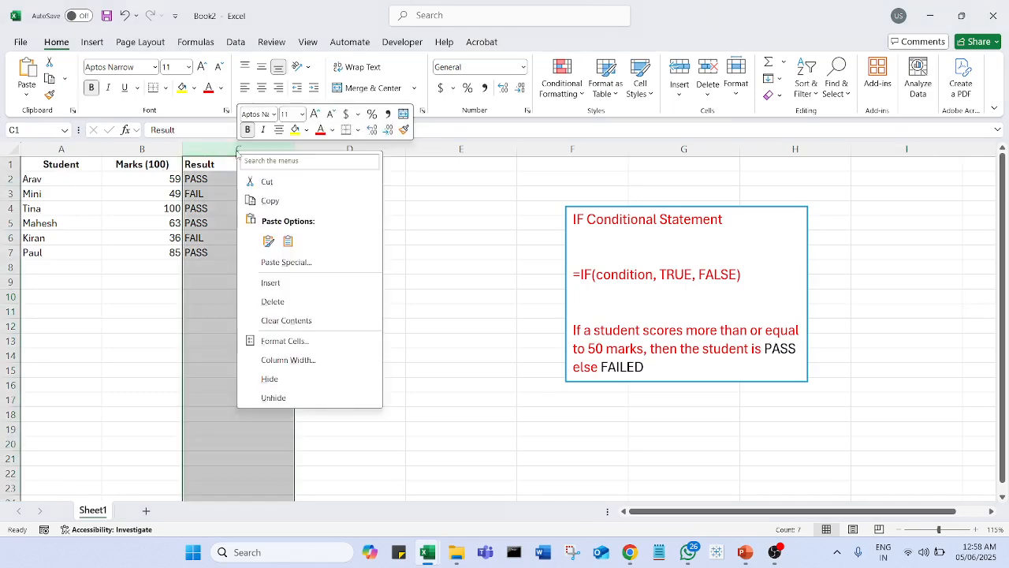
pyautogui.click(286, 303)
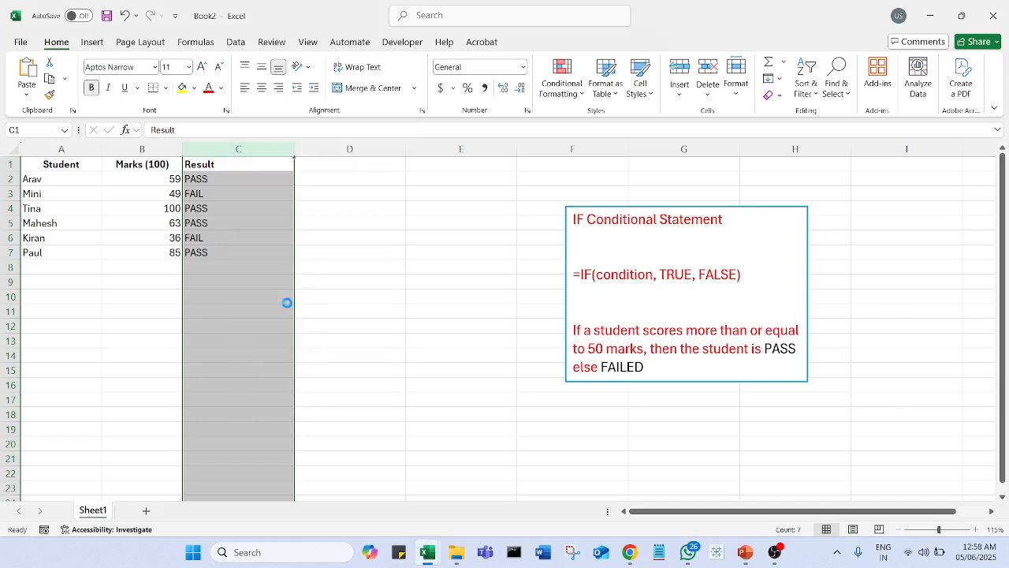
pyautogui.click(214, 164)
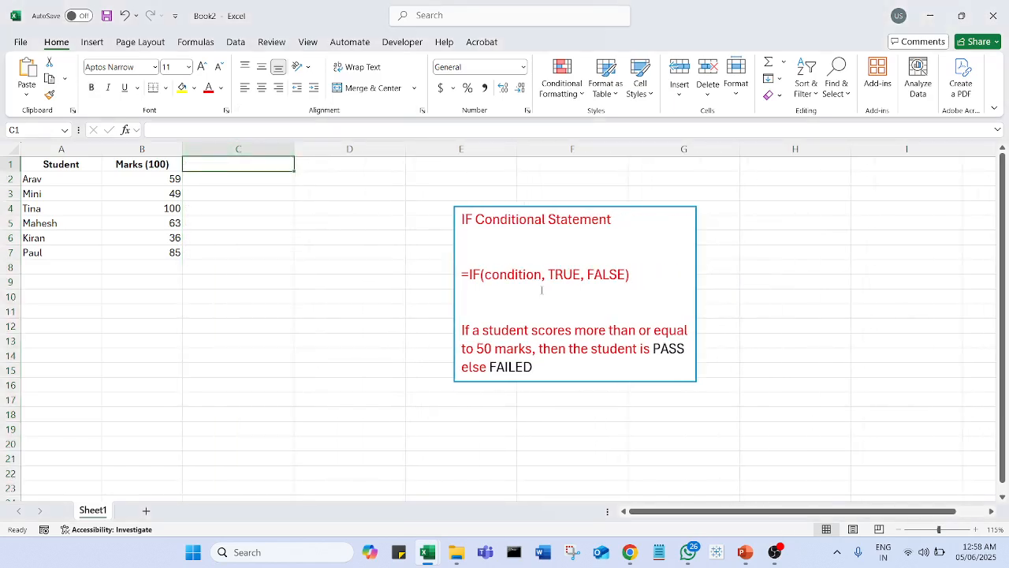
pyautogui.write('Account N')
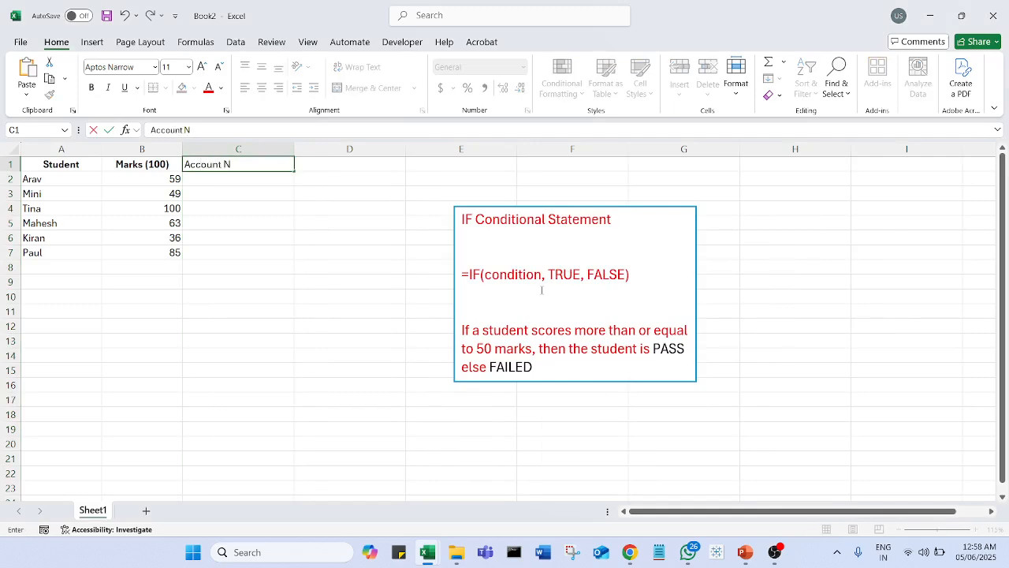
pyautogui.write('umber')
pyautogui.press('Return')
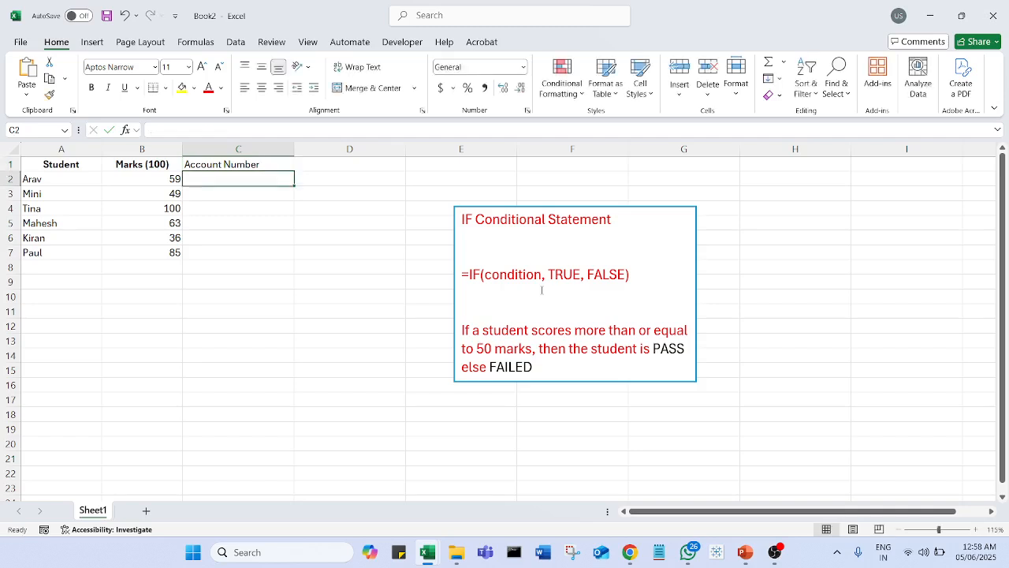
# Step: Enter sample account numbers in cells C2, C3, C5 and C7, leaving C4 and C6 blank
pyautogui.write('2238742')
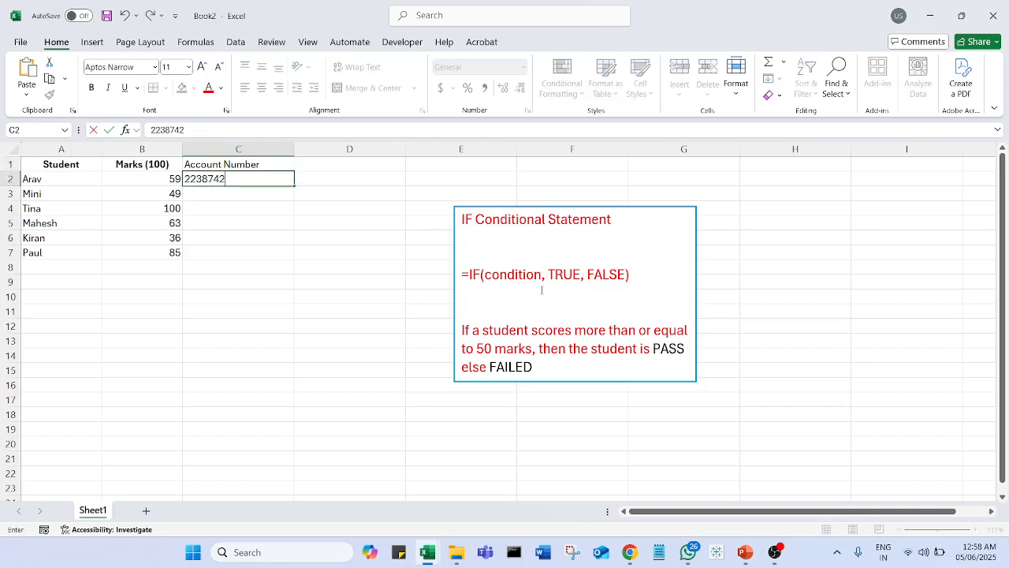
pyautogui.press('Return')
pyautogui.write('238974')
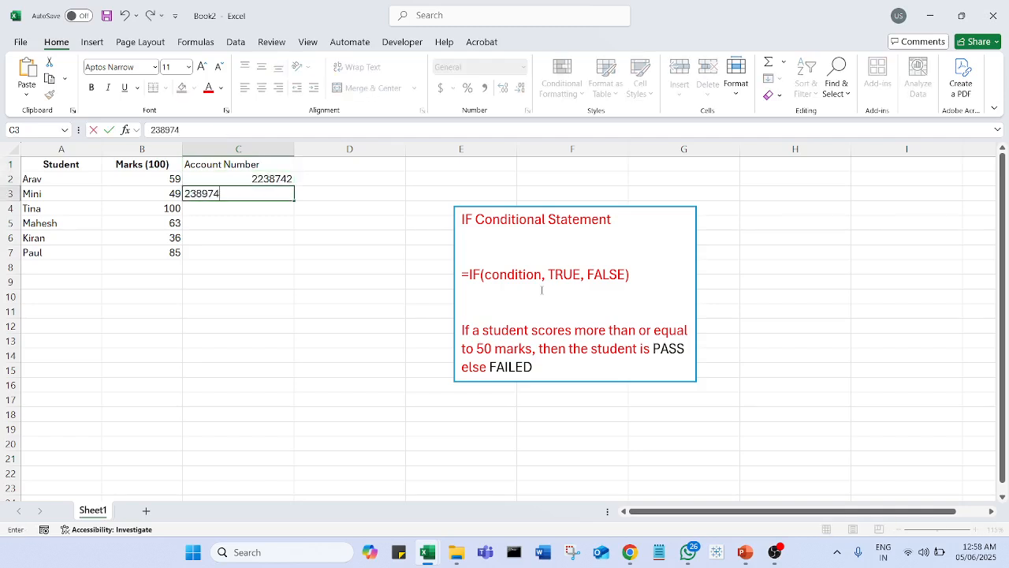
pyautogui.press('Return')
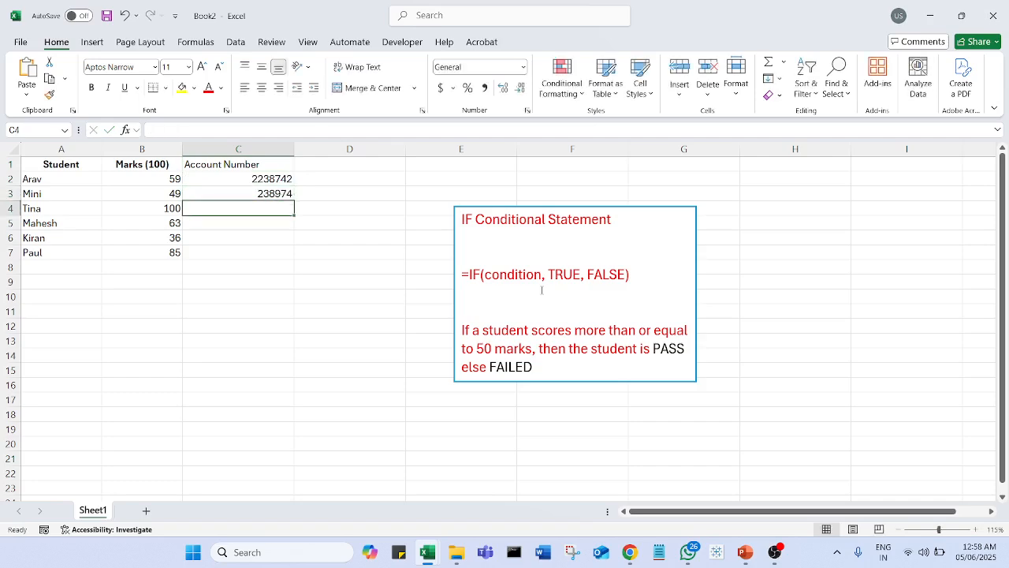
pyautogui.press('Return')
pyautogui.write('92349')
pyautogui.press('Return')
pyautogui.press('Return')
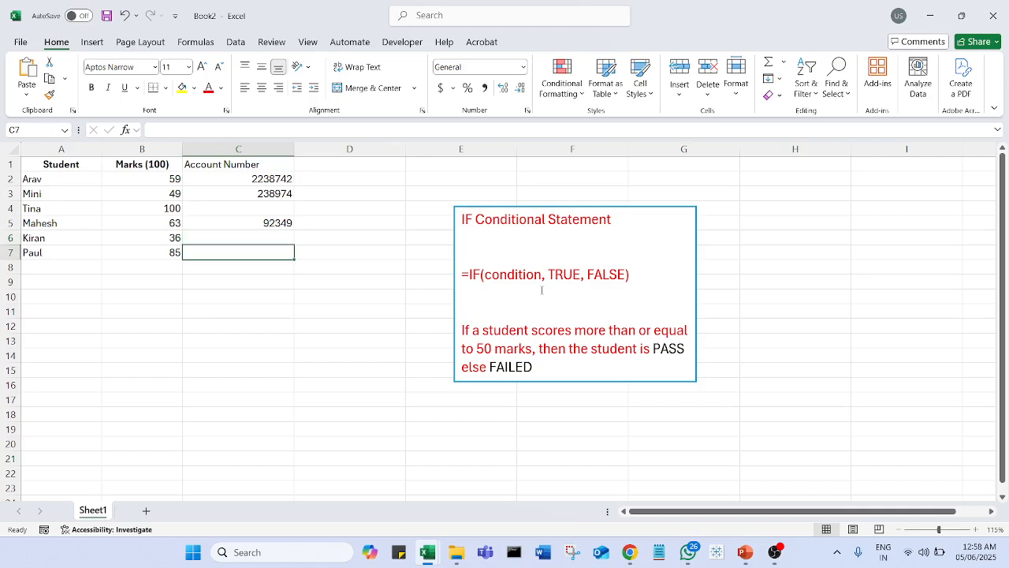
pyautogui.write('234234')
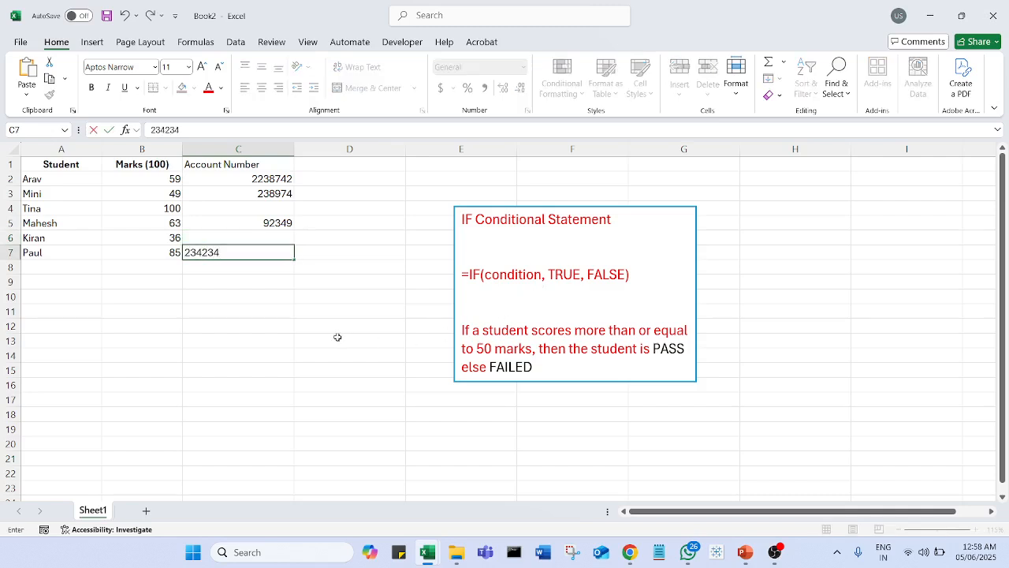
pyautogui.click(337, 336)
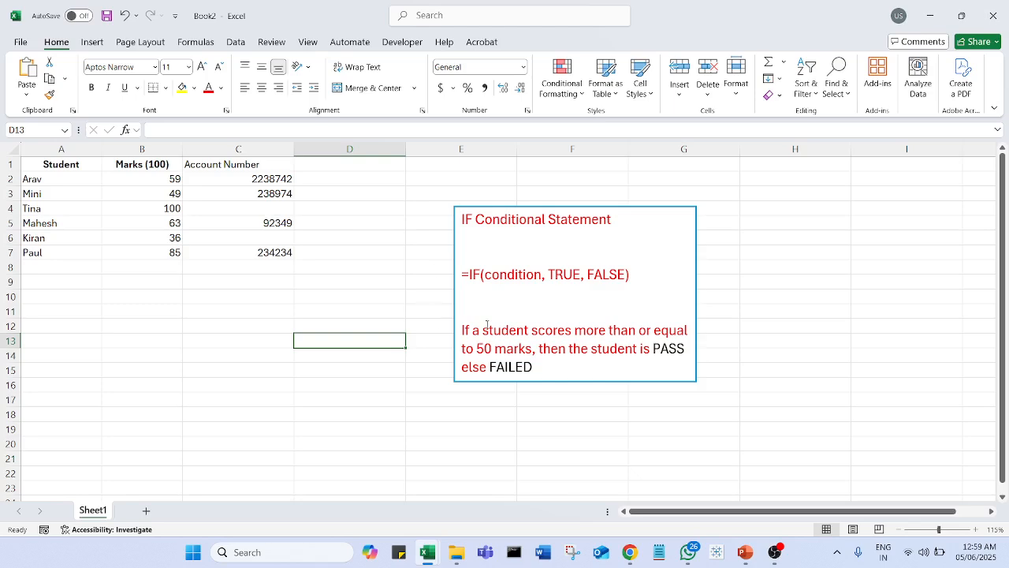
# Step: Replace the pass/fail paragraph in the text box with: if there is a blank cell then mention "No available"
pyautogui.moveTo(478, 302); pyautogui.dragTo(570, 367)
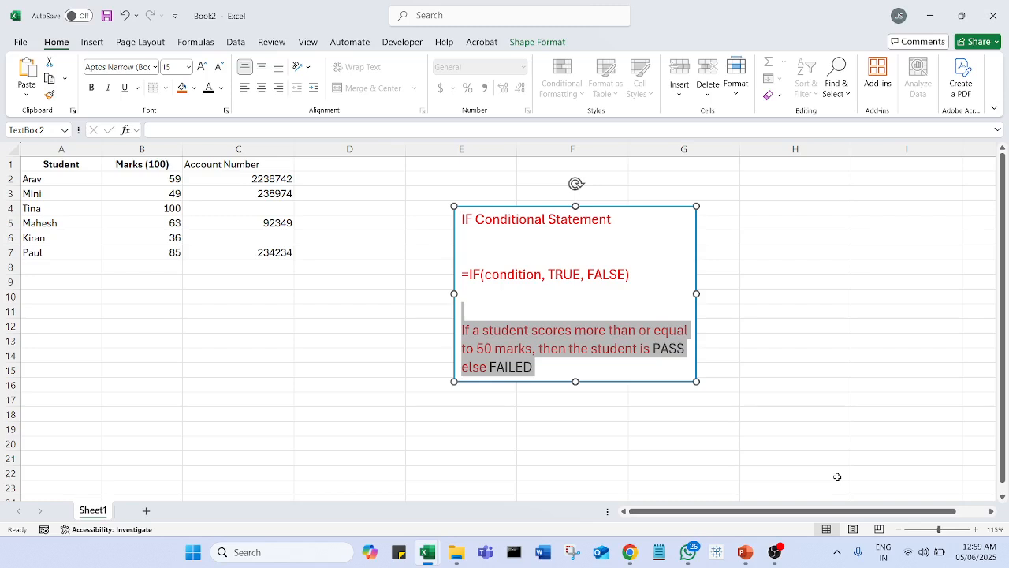
pyautogui.write('if there is a')
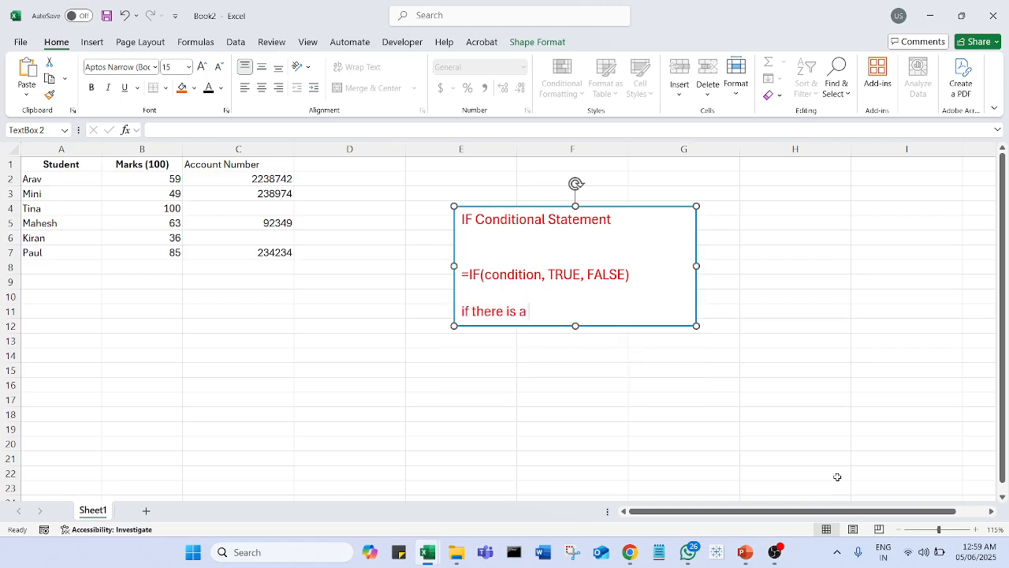
pyautogui.write(' blank cell')
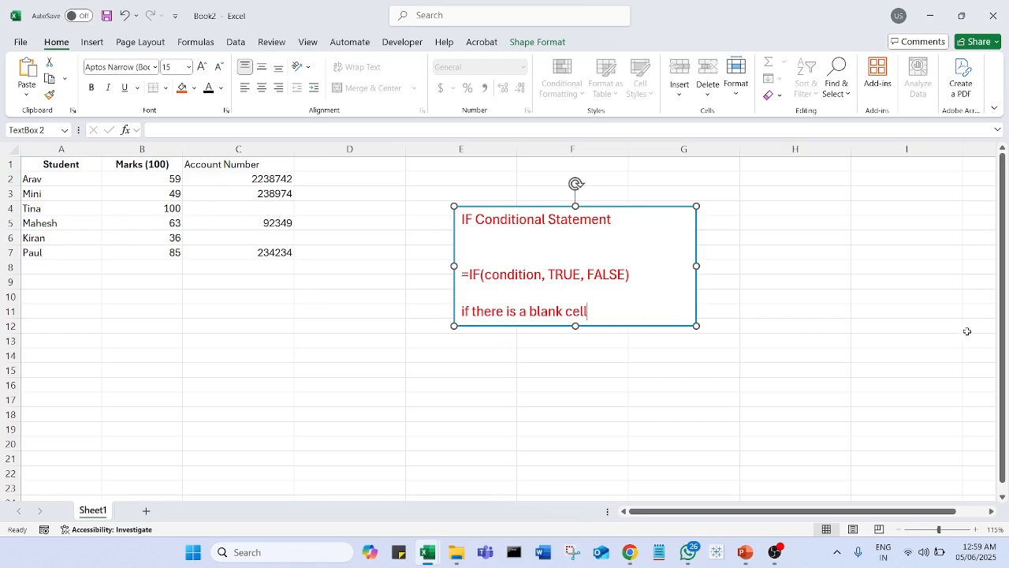
pyautogui.write('then mention ')
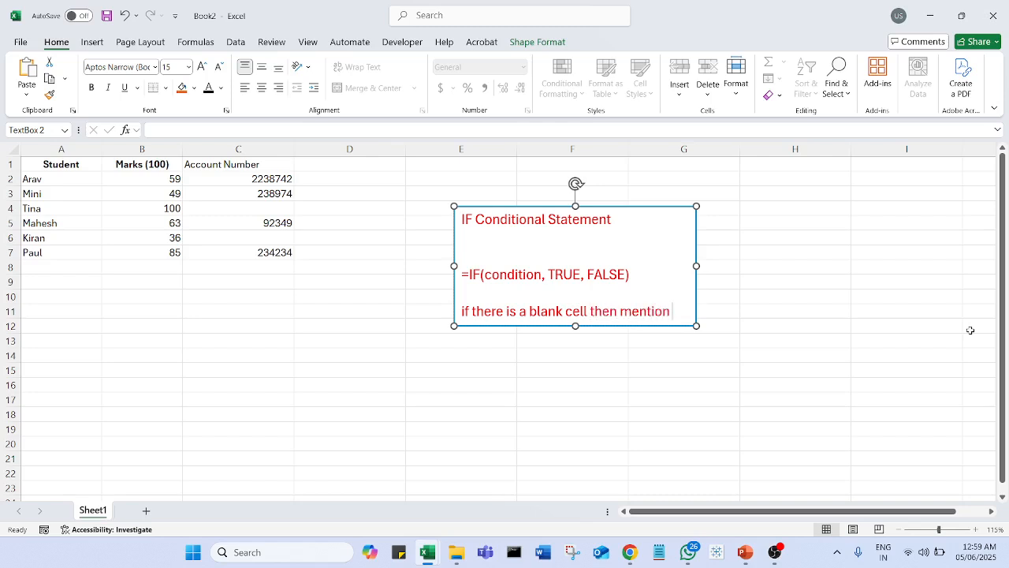
pyautogui.write('"No ava')
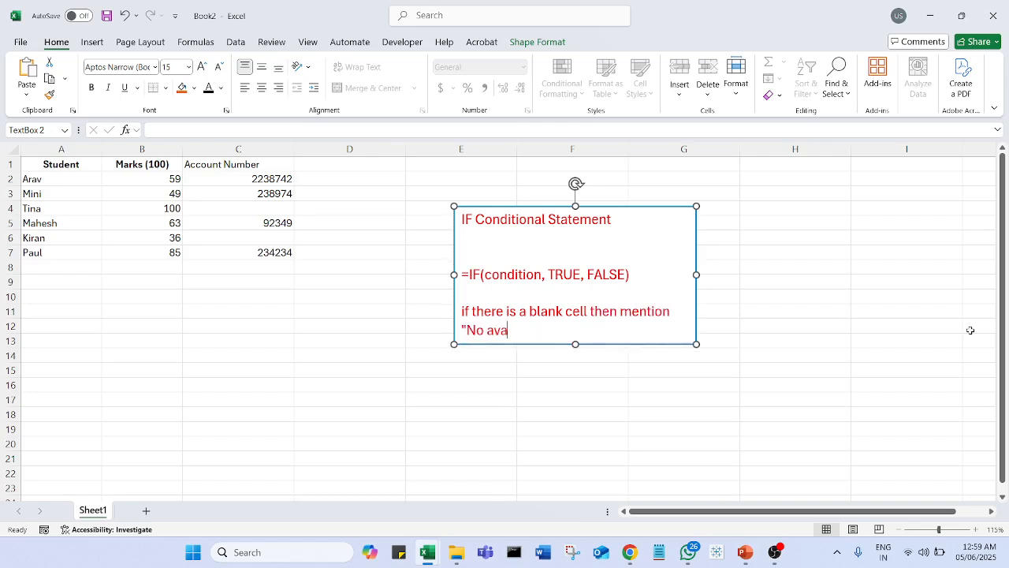
pyautogui.write('ilable"')
# Step: Correct the quoted message in the text box to read "Data Not available"
pyautogui.click(484, 330)
pyautogui.write('t')
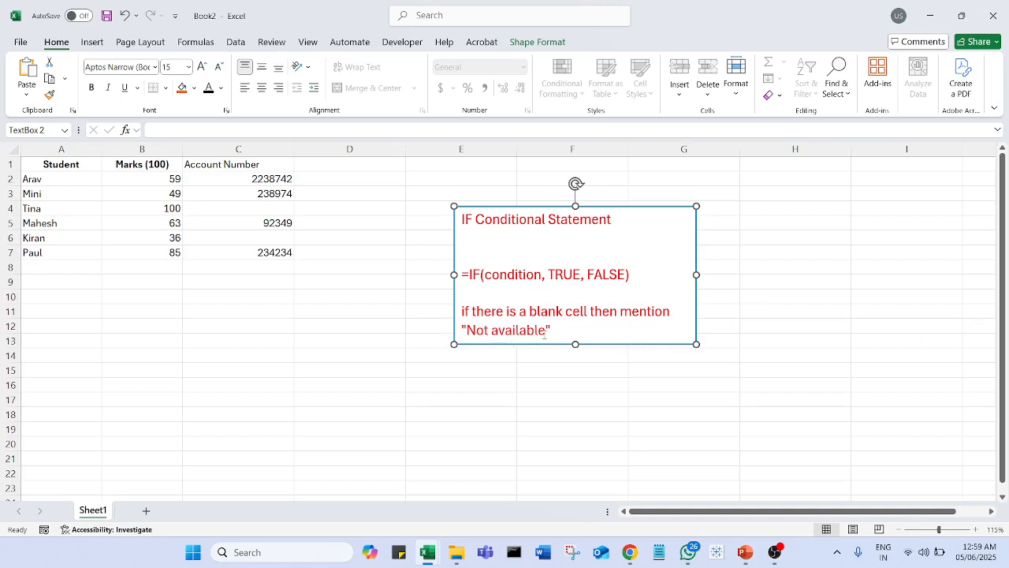
pyautogui.click(471, 332)
pyautogui.write('Data')
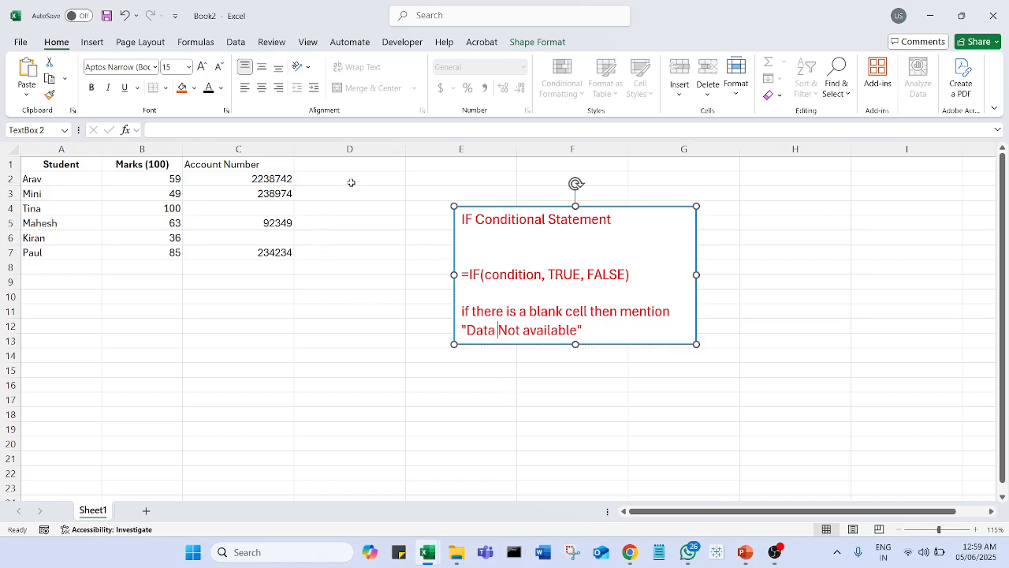
# Step: Begin an IF formula in D2 that tests whether C2 is blank (C2="") and open a text value for the true result
pyautogui.click(358, 179)
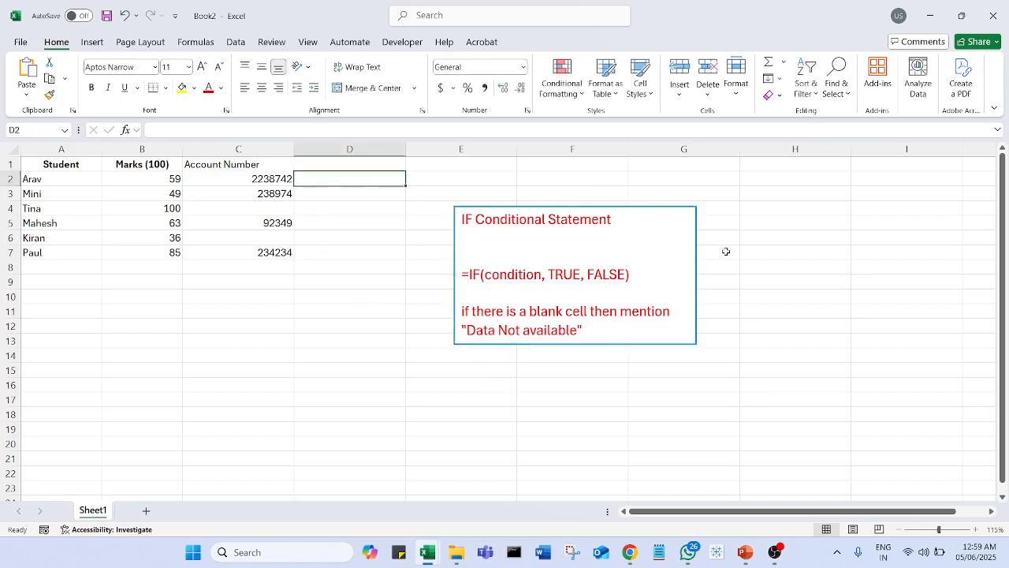
pyautogui.write('=IF(')
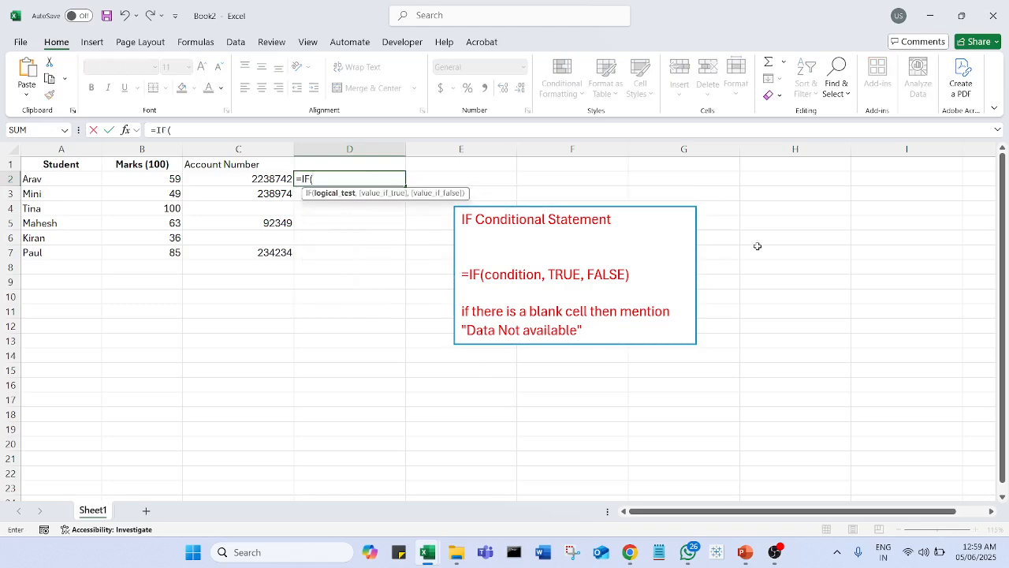
pyautogui.click(283, 185)
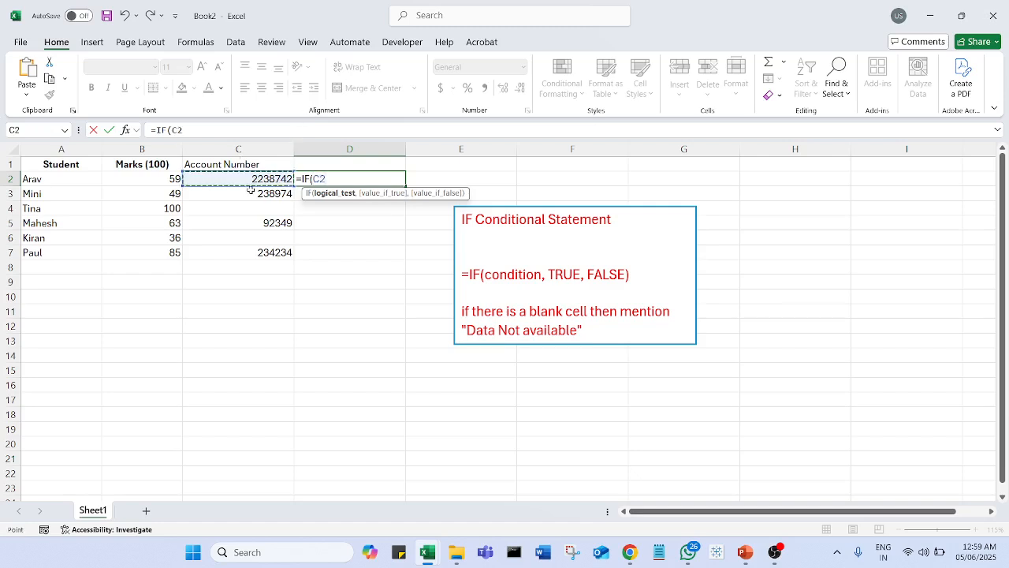
pyautogui.write('="",')
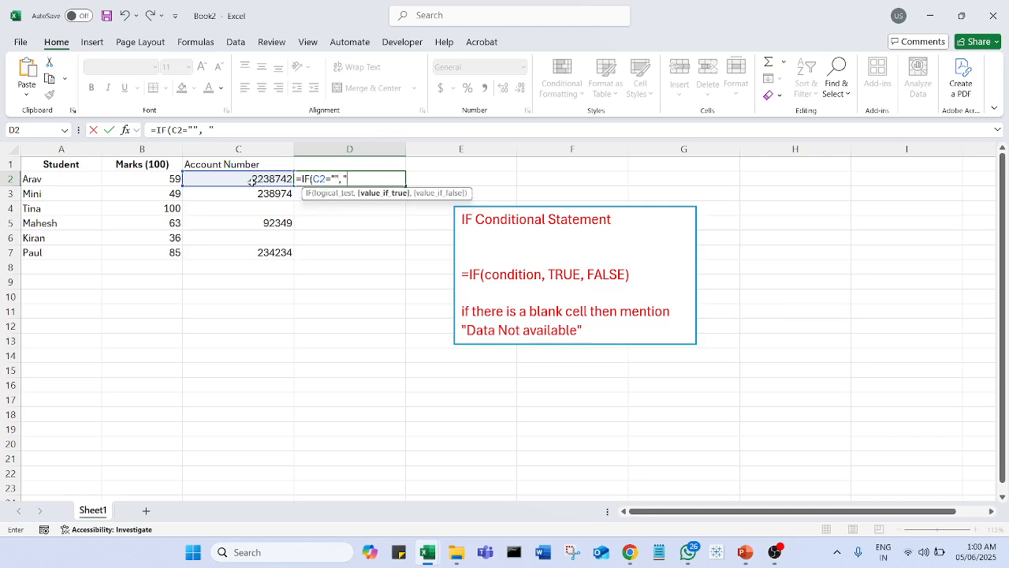
pyautogui.write(' "Unkown')
pyautogui.write('w')
pyautogui.press('BackSpace')
pyautogui.press('BackSpace')
pyautogui.write('wn')
pyautogui.press('BackSpace')
pyautogui.press('BackSpace')
pyautogui.press('BackSpace')
pyautogui.write('wn')
pyautogui.press('BackSpace')
pyautogui.press('BackSpace')
pyautogui.press('BackSpace')
pyautogui.press('BackSpace')
pyautogui.press('BackSpace')
pyautogui.press('BackSpace')
# Step: Complete the D2 formula with "Data Not Available" as the true result and C2 as the false result
pyautogui.write('Data N')
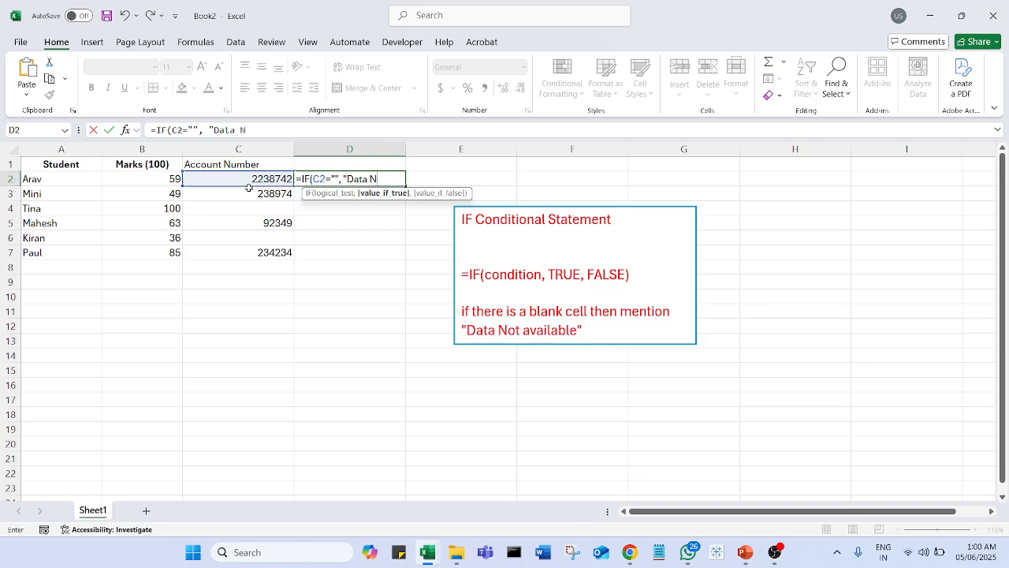
pyautogui.write('ot Availabel')
pyautogui.press('BackSpace')
pyautogui.press('BackSpace')
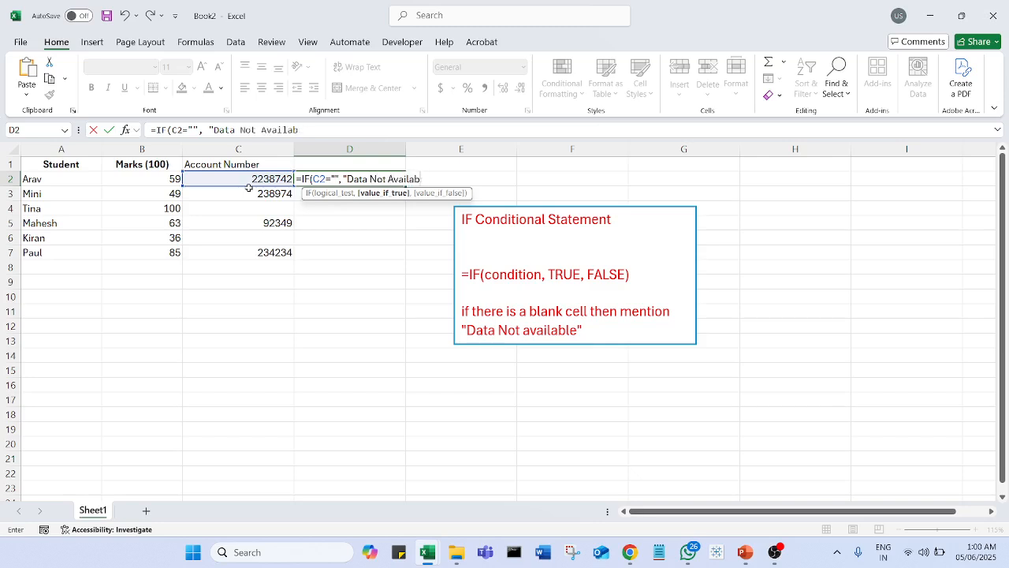
pyautogui.write('le",')
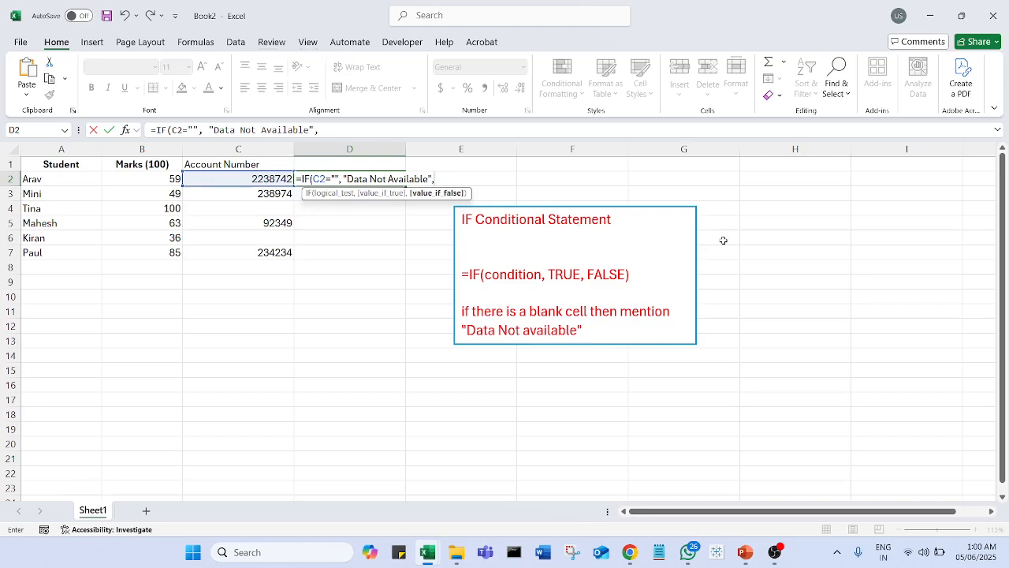
pyautogui.click(235, 180)
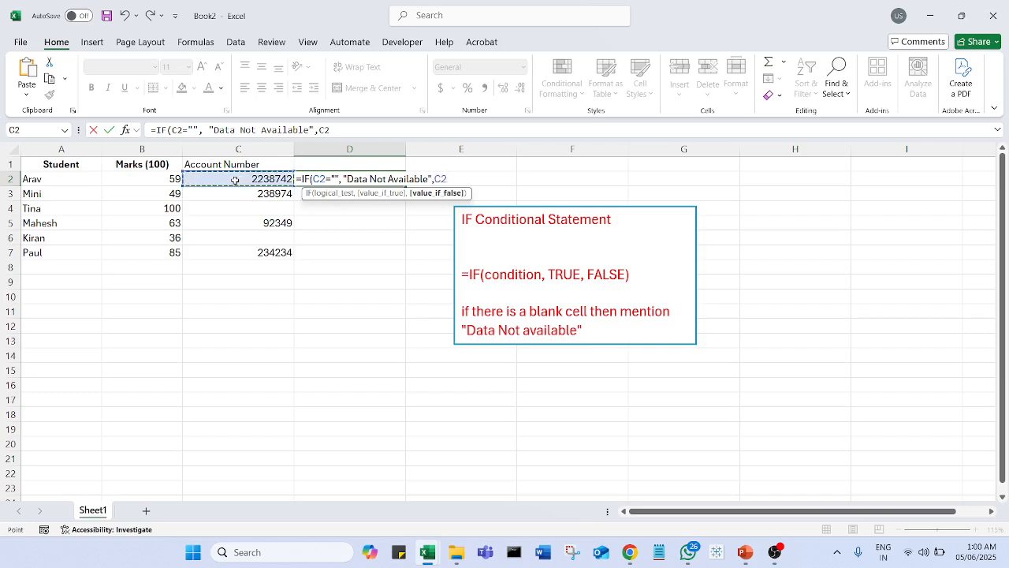
pyautogui.write(')')
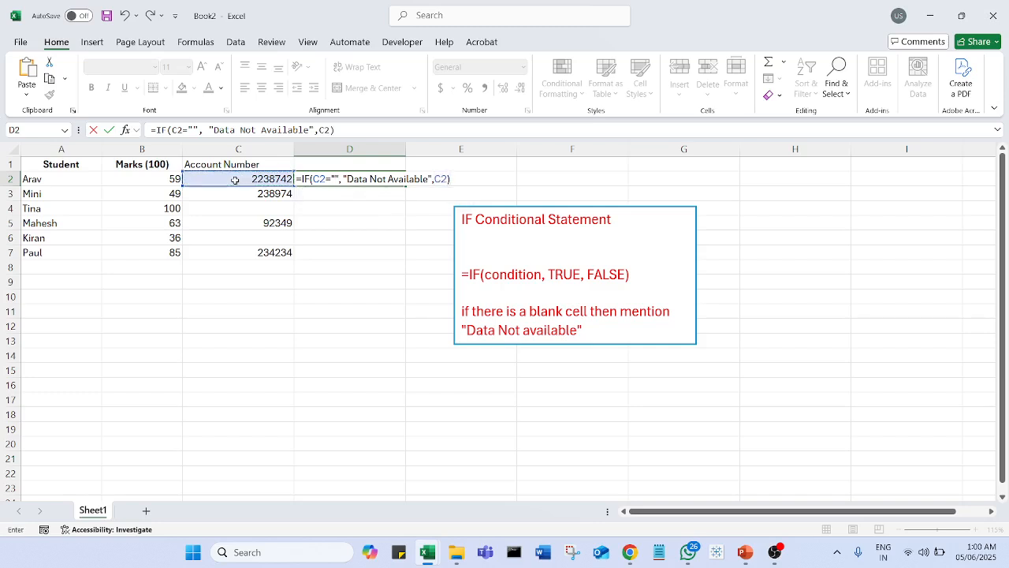
pyautogui.press('Return')
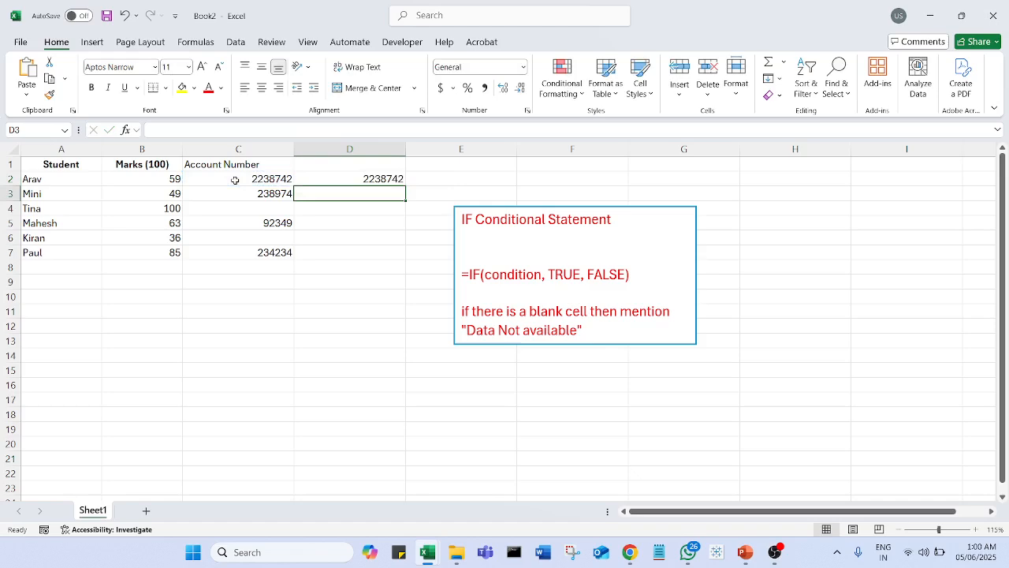
# Step: Fill the IF formula from D2 down through D7
pyautogui.click(377, 177)
pyautogui.moveTo(405, 185); pyautogui.dragTo(409, 261)
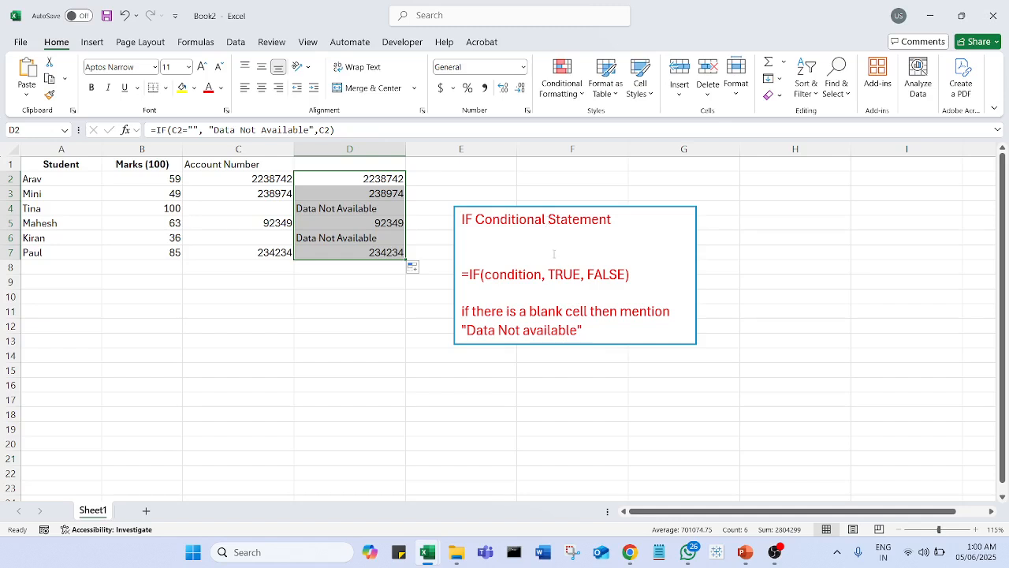
pyautogui.click(365, 358)
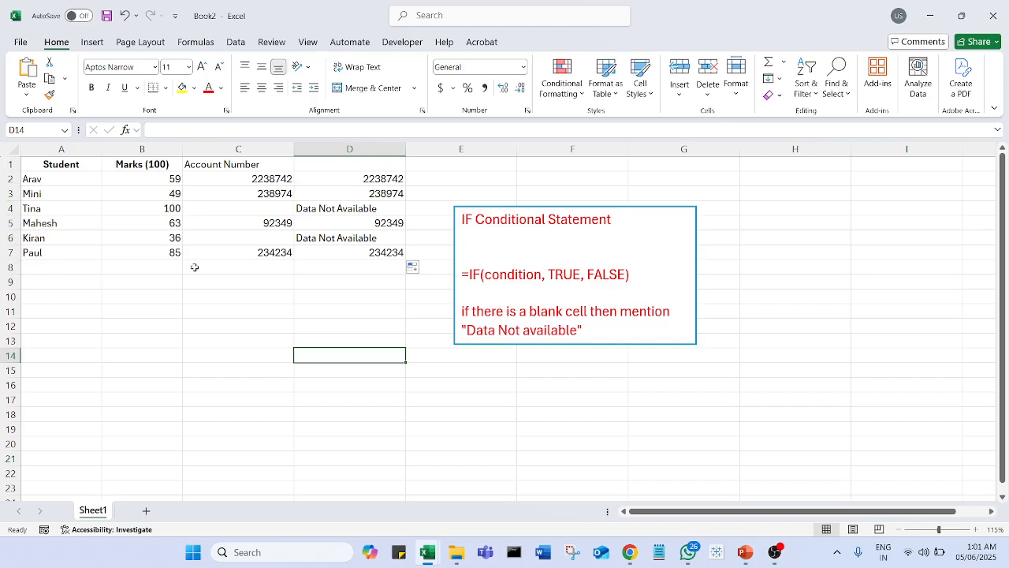
pyautogui.moveTo(362, 181); pyautogui.dragTo(364, 253)
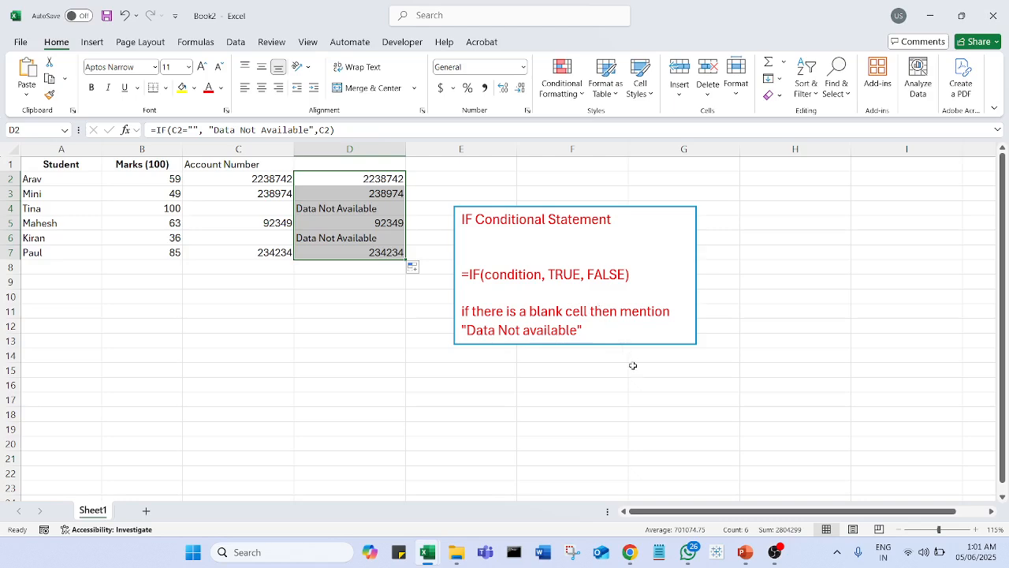
pyautogui.click(435, 330)
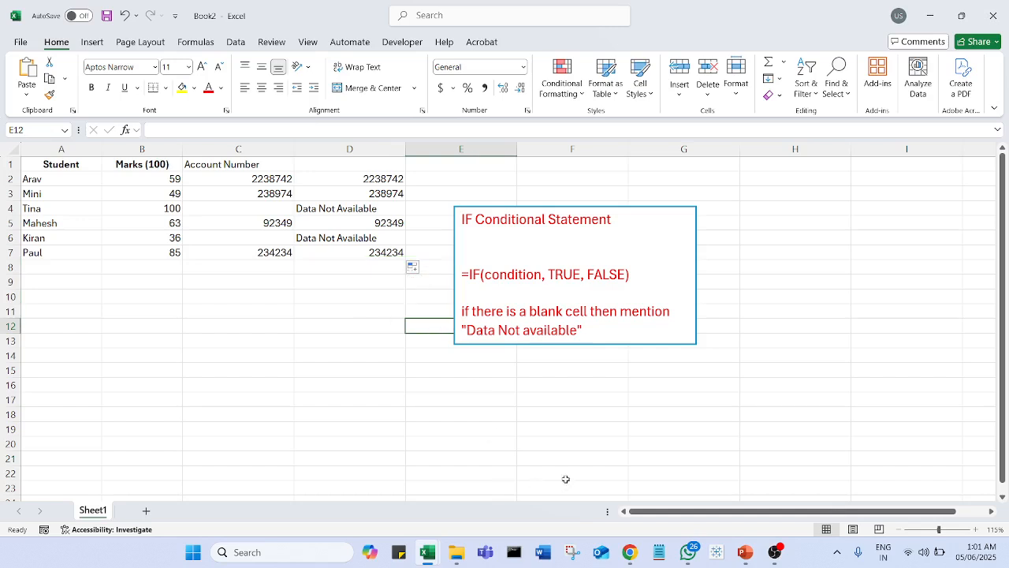